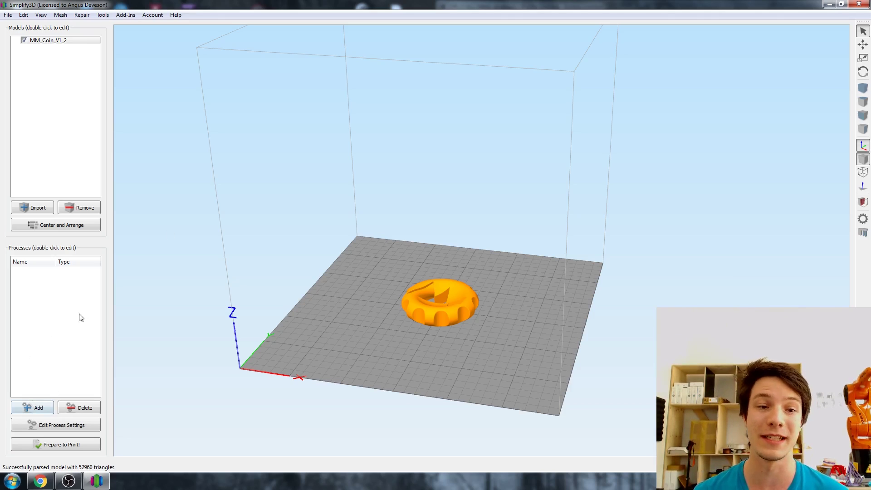
Step: Add a new process and switch it to Wanhao Duplicator i3, discarding QIDI-TECH X-ONE changes
click(39, 407)
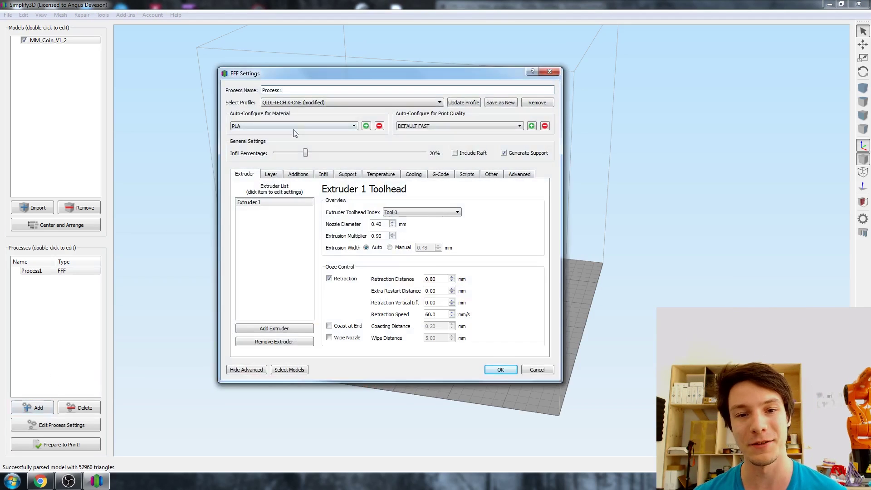
click(333, 102)
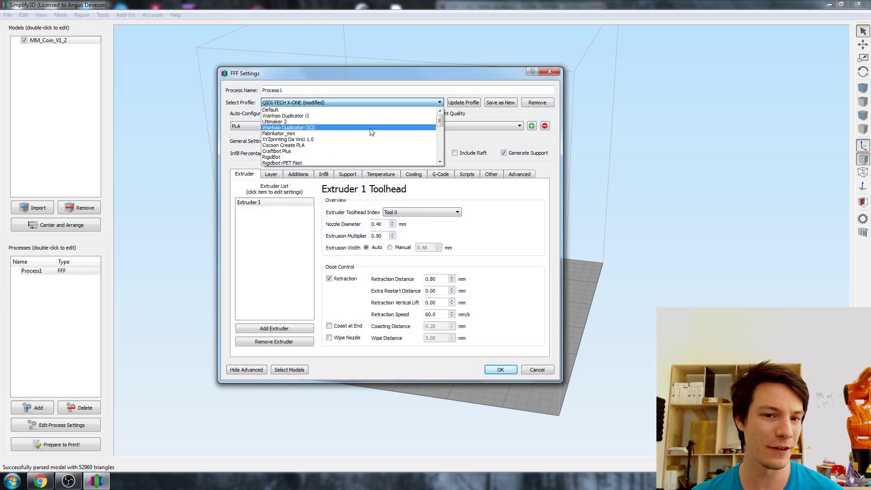
click(361, 117)
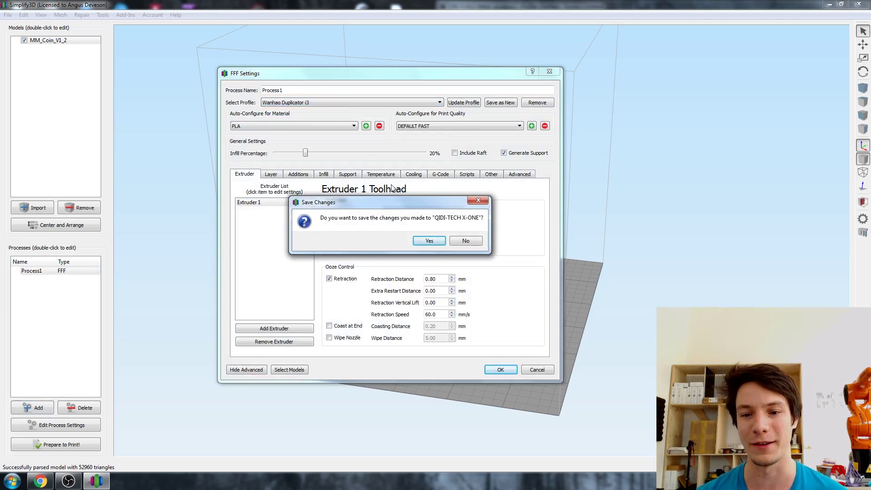
click(457, 242)
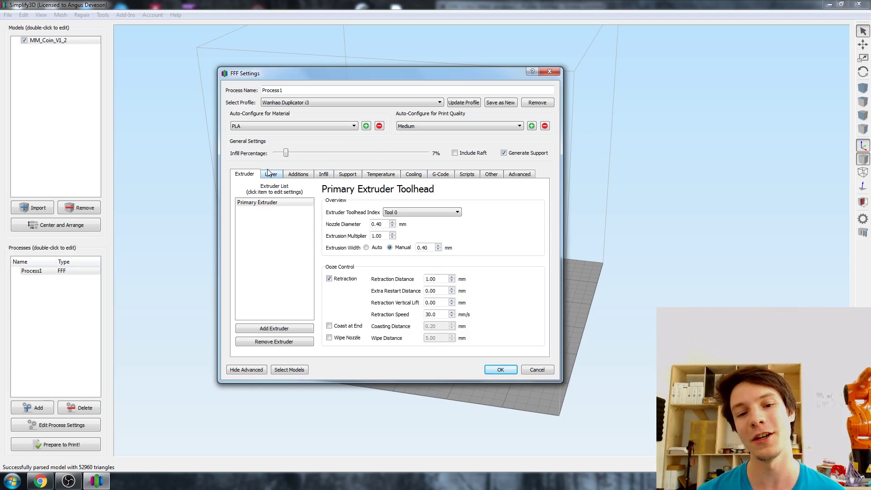
Step: Browse the Ending, Layer Change, Retraction and Tool Change scripts, finishing on Starting Script
click(467, 174)
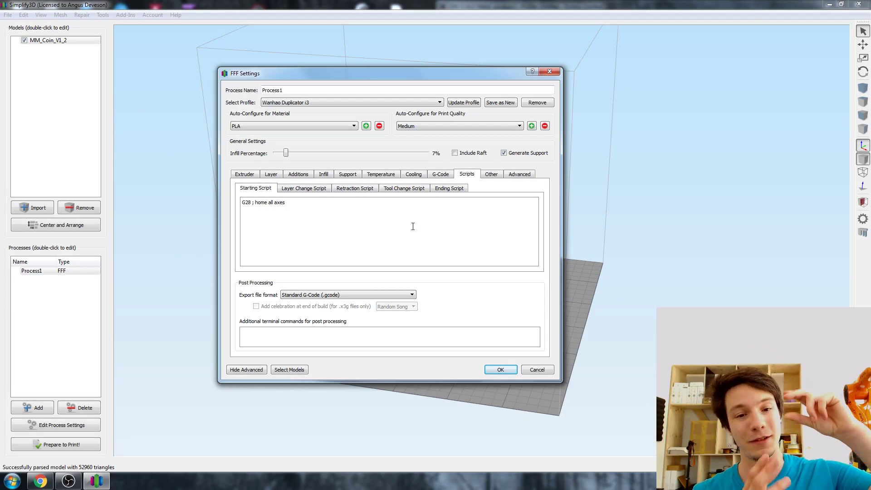
click(453, 189)
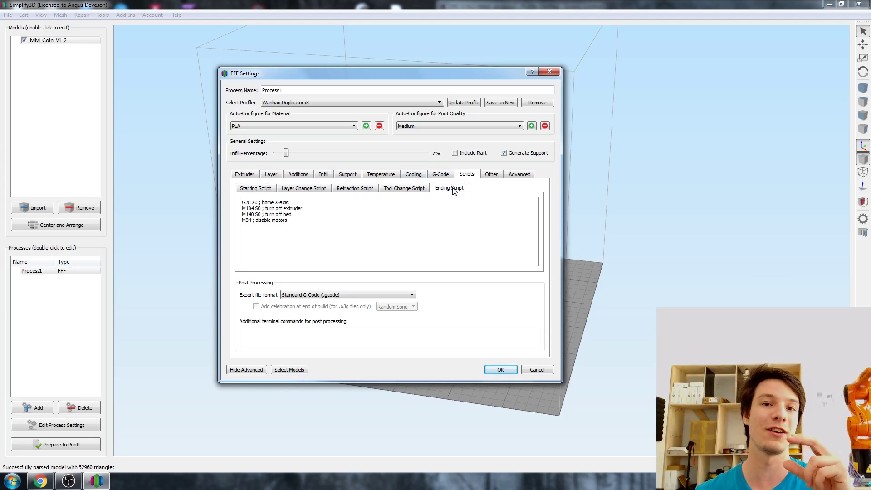
click(313, 188)
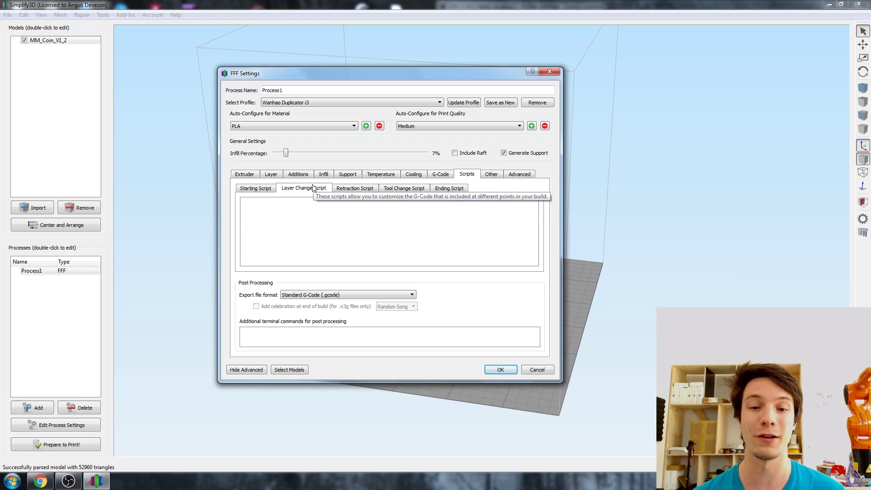
click(295, 222)
click(346, 188)
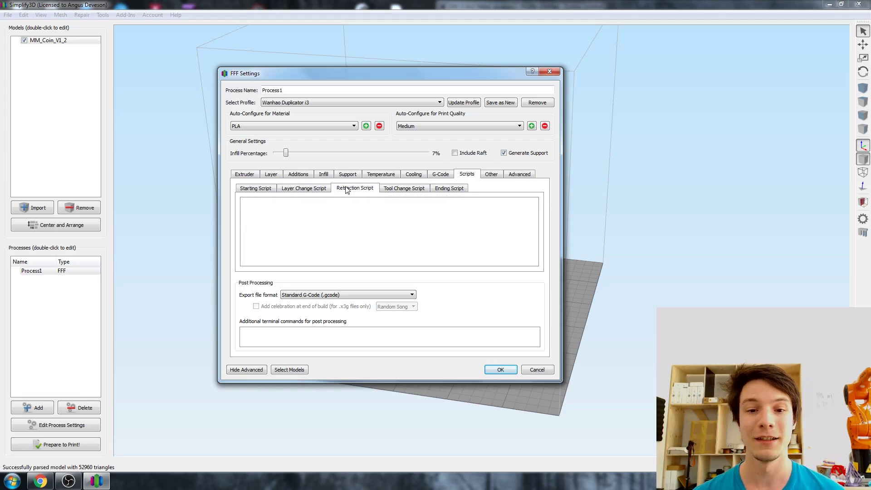
click(400, 189)
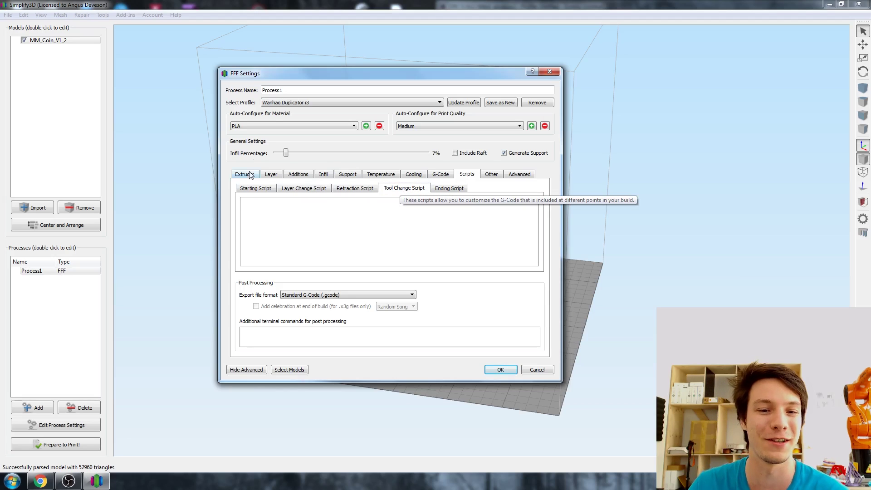
click(257, 189)
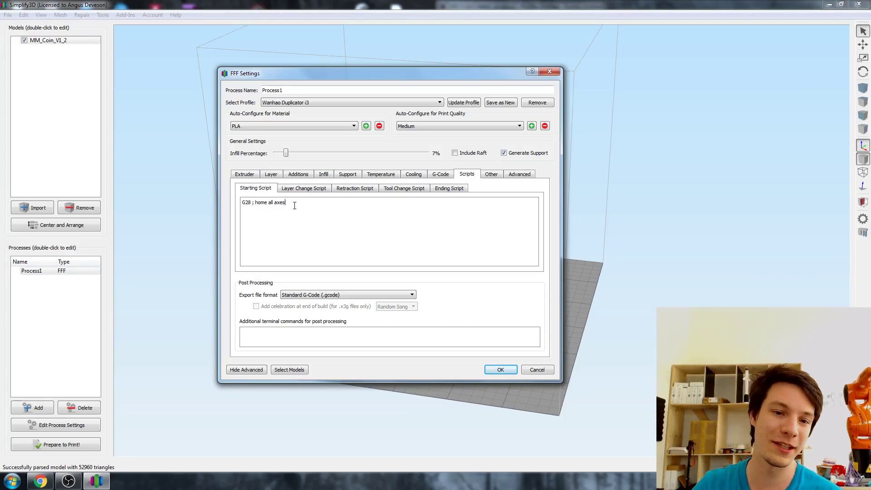
Step: Inspect the ending script's X homing, extruder-off and disable-motors lines
click(454, 189)
click(419, 227)
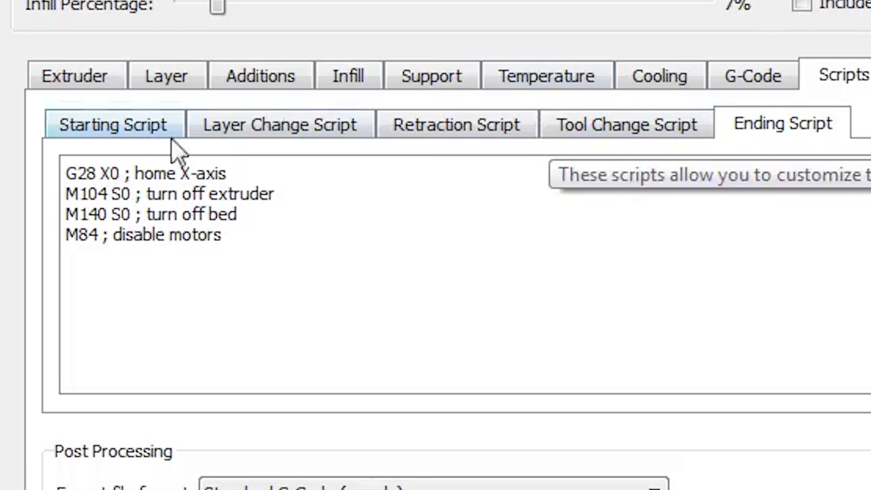
click(116, 173)
drag(115, 174, 126, 173)
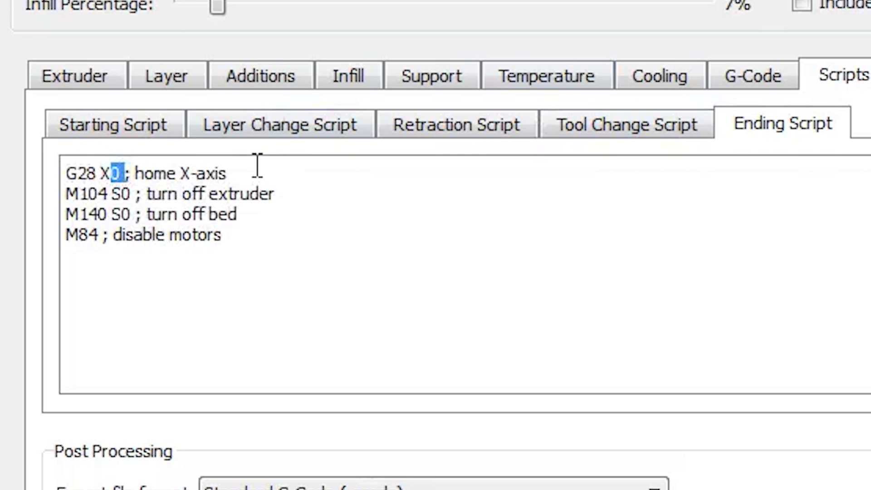
click(284, 169)
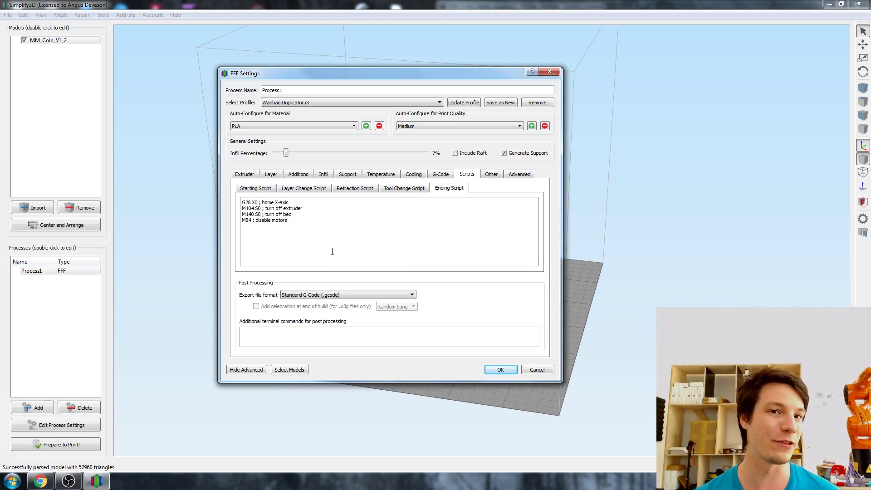
click(327, 209)
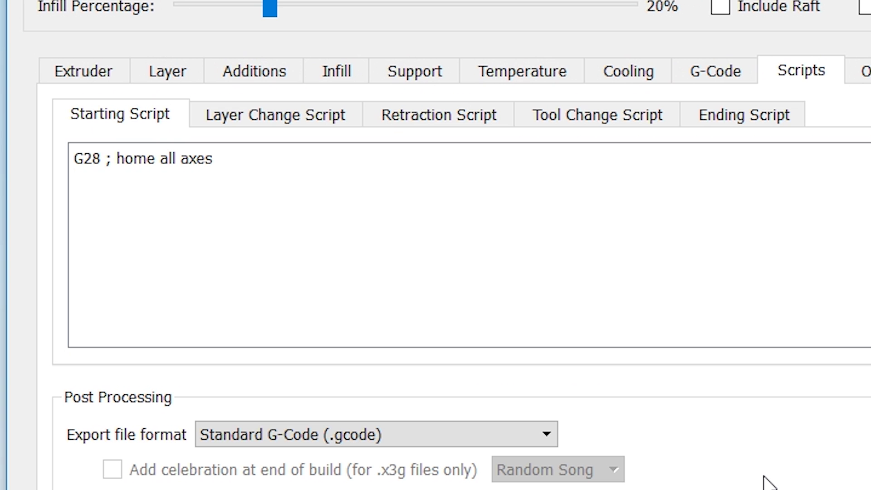
Step: Add 'G0 X20 ;' and 'M106 S0 : turn fan off' lines to the ending script
key(Return)
text(G0 X20 ;)
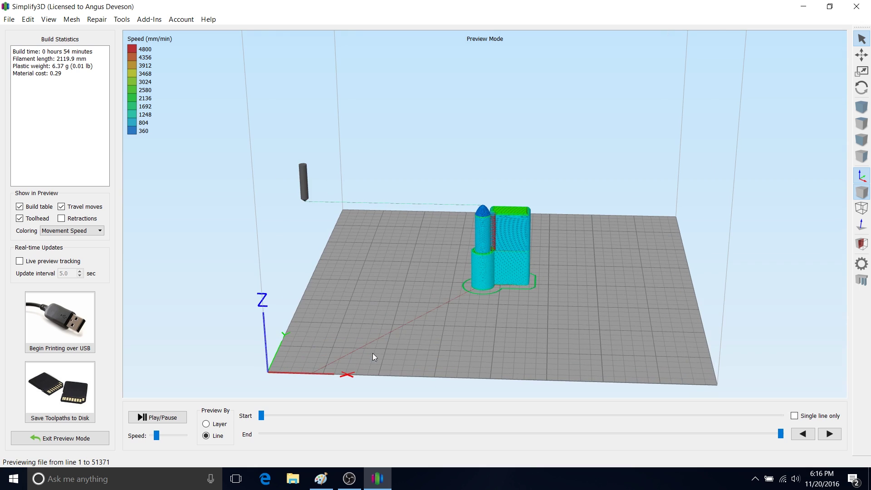
click(159, 416)
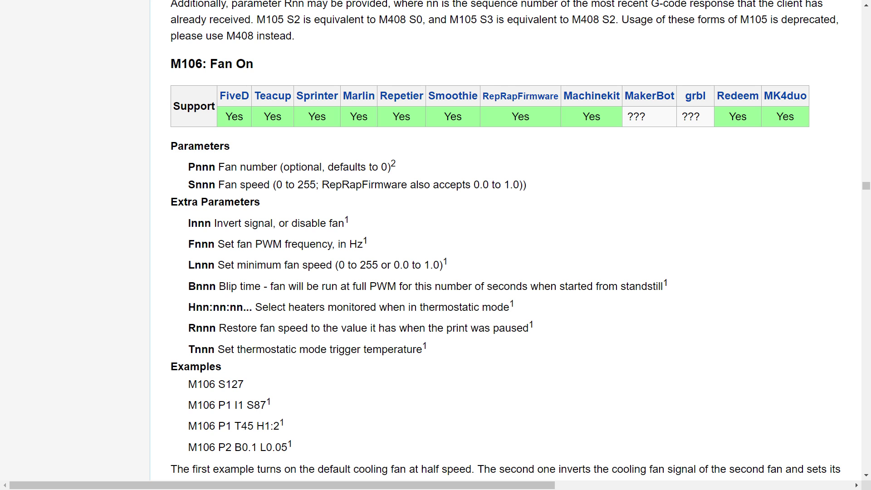
text(M10)
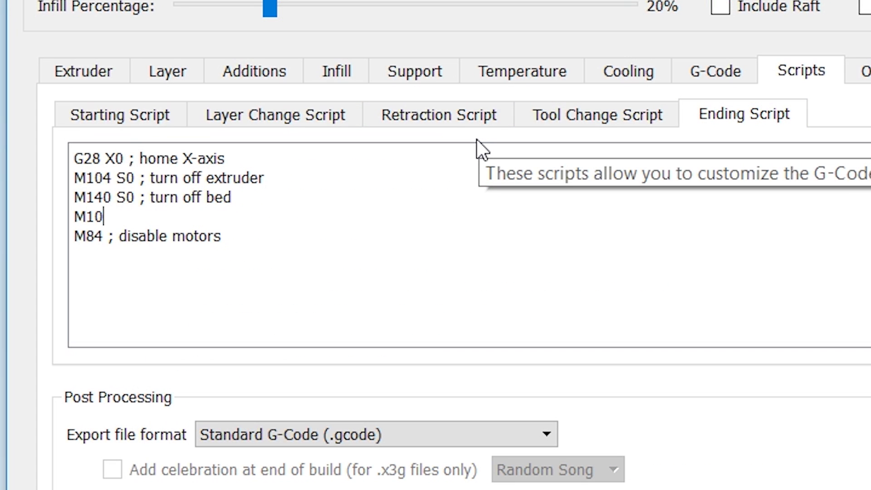
text(6 S0 : turn fan)
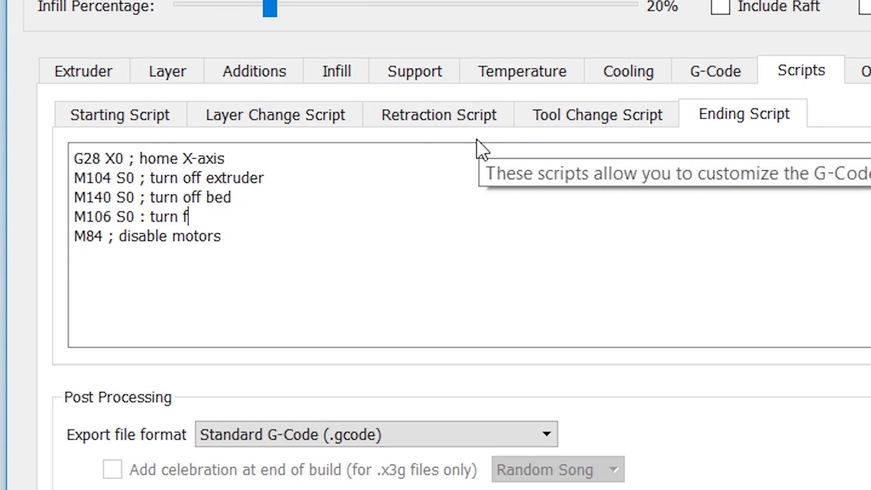
text( off)
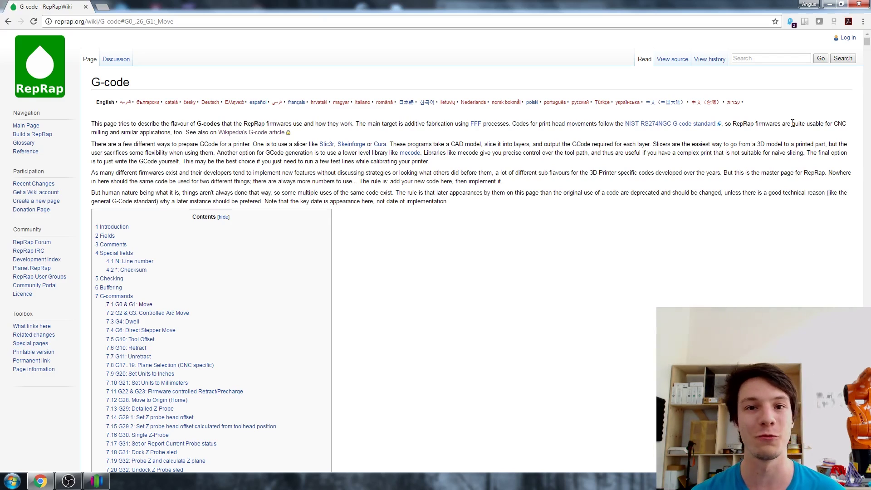
Step: Navigate the RepRap G-code wiki page via its contents to the M600: Filament change pause entry
scroll(495, 126, down, 1)
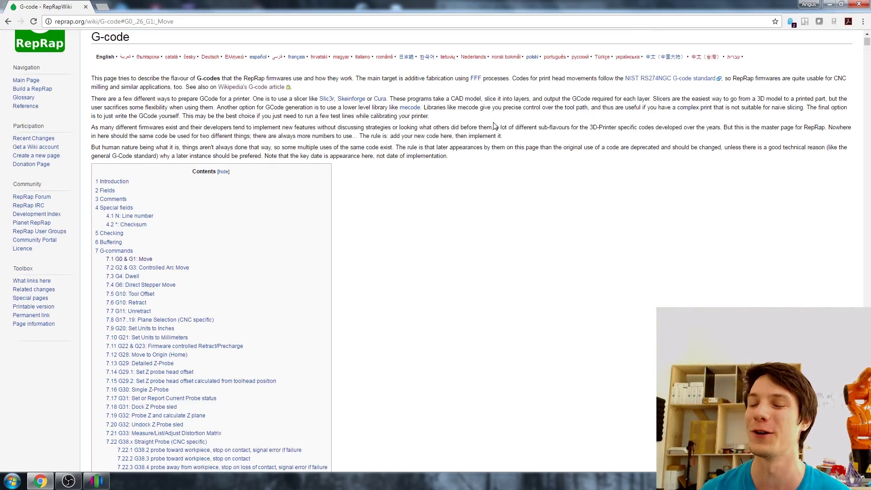
scroll(495, 127, down, 1)
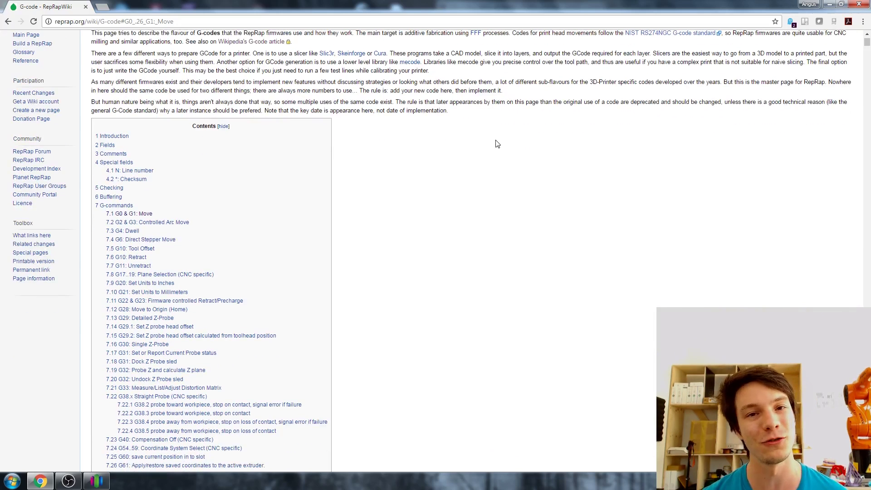
scroll(452, 163, down, 2)
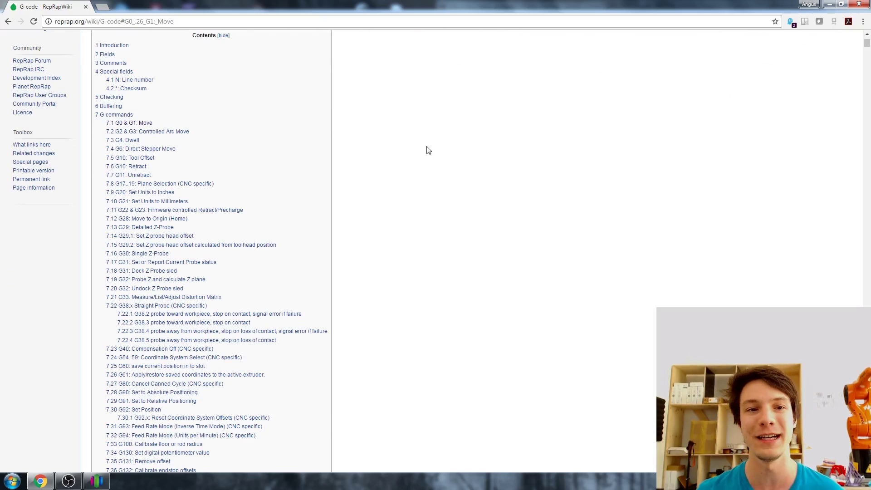
scroll(428, 150, up, 2)
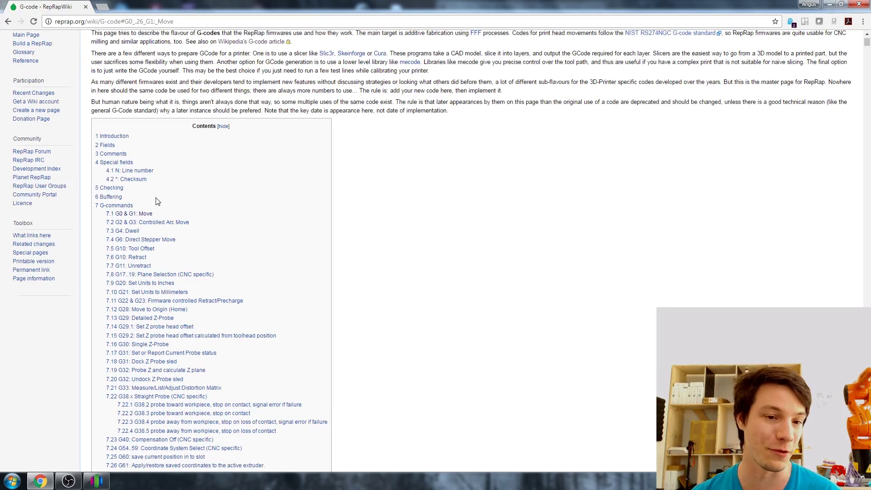
click(139, 214)
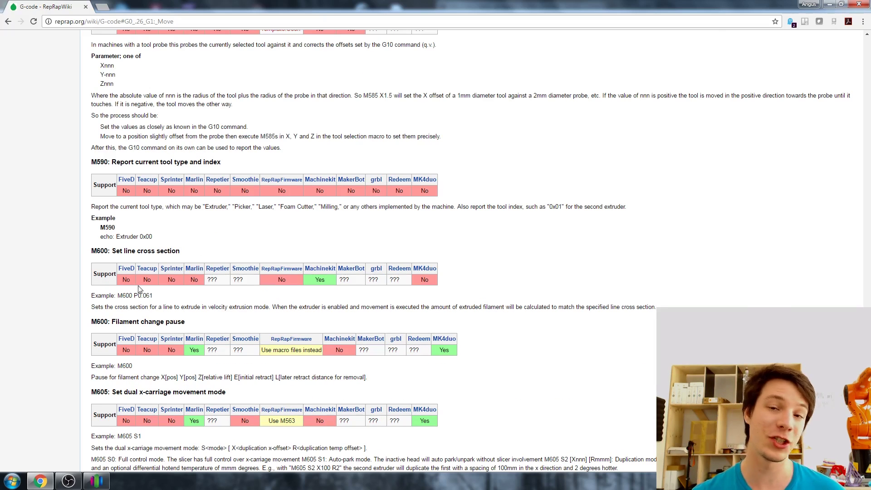
drag(96, 330, 89, 325)
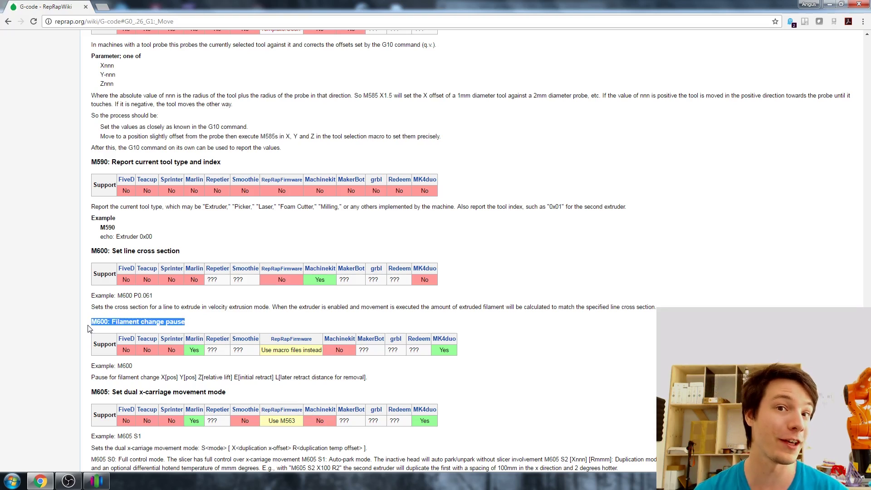
scroll(89, 328, down, 1)
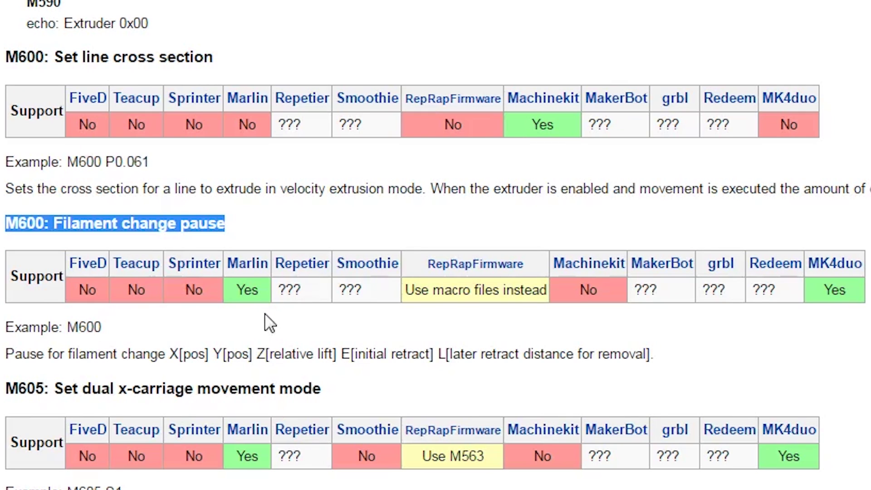
click(842, 355)
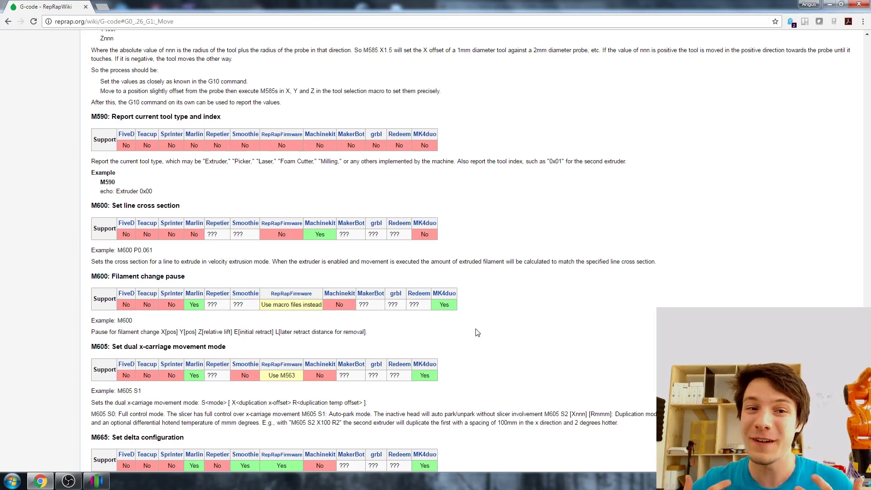